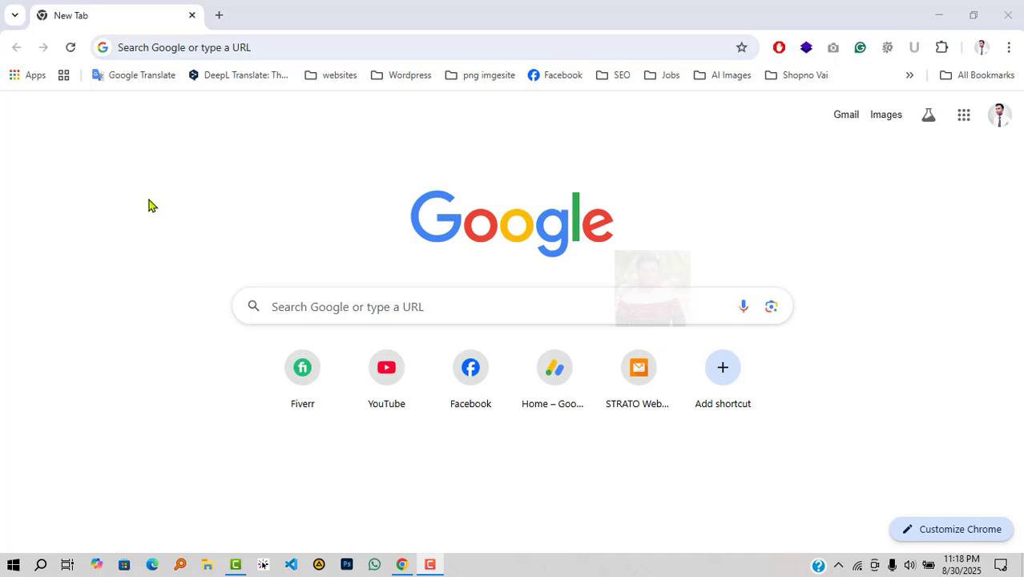
- Search Google for "gemini banana" and open the Google AI Studio result for Gemini 2.5 Flash Image (Nano Banana)
{"action": "left_click", "coordinate": [237, 50]}
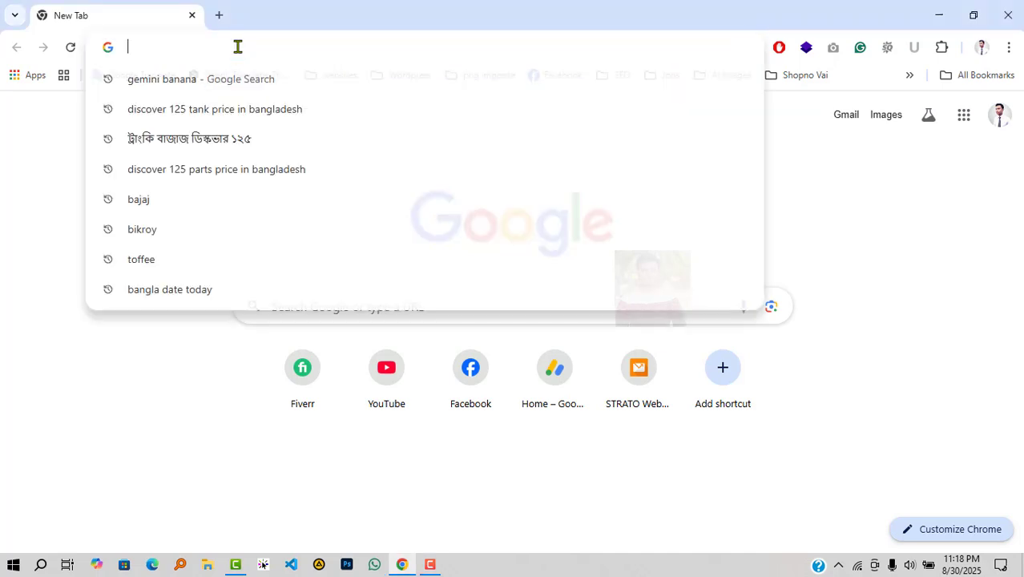
{"action": "type", "text": "gem"}
{"action": "key", "text": "Return"}
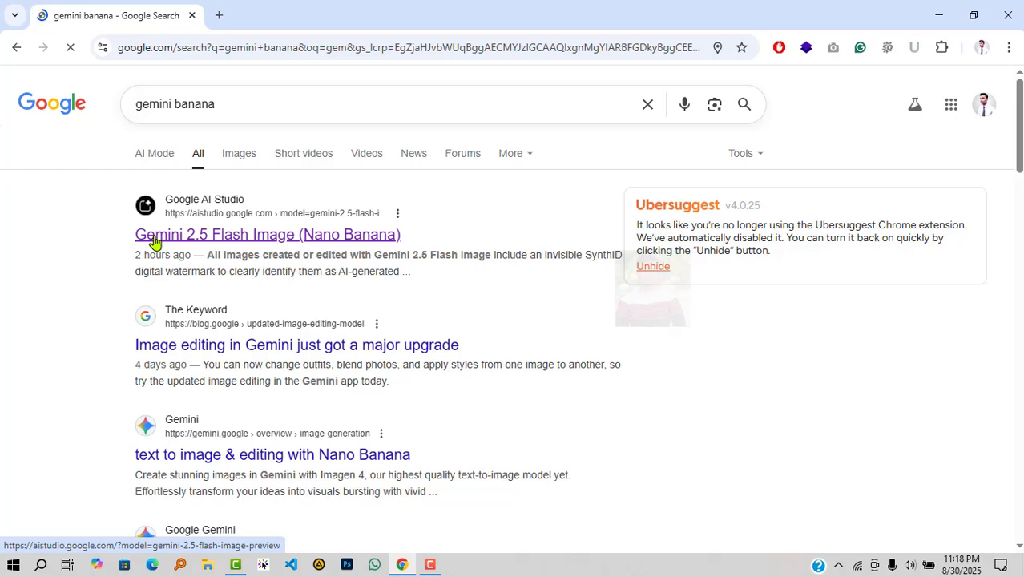
{"action": "left_click", "coordinate": [391, 243]}
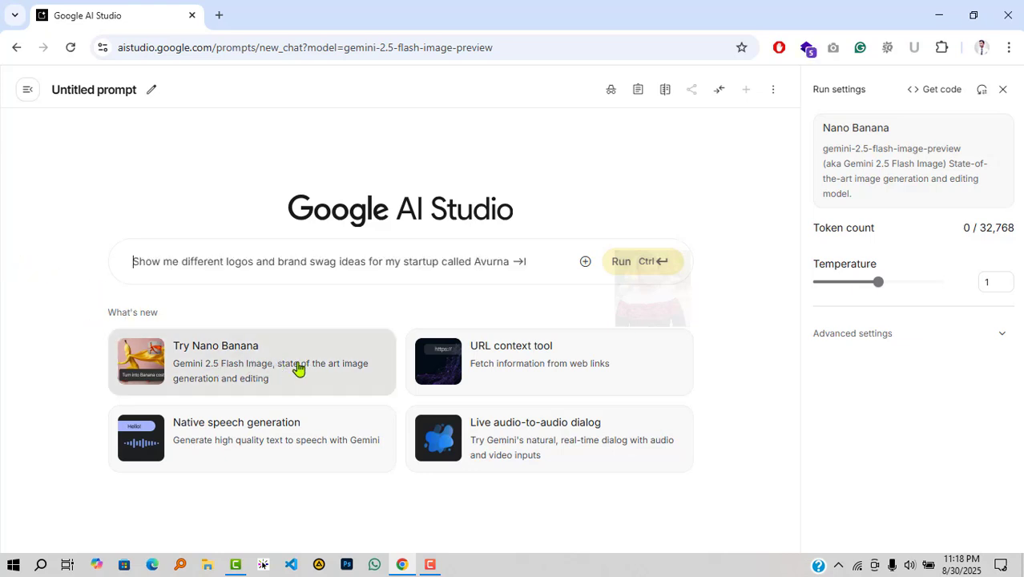
- Run the Nano Banana sample prompt "Generate an image of a banana wearing a costume." and download the generated image
{"action": "left_click", "coordinate": [264, 367]}
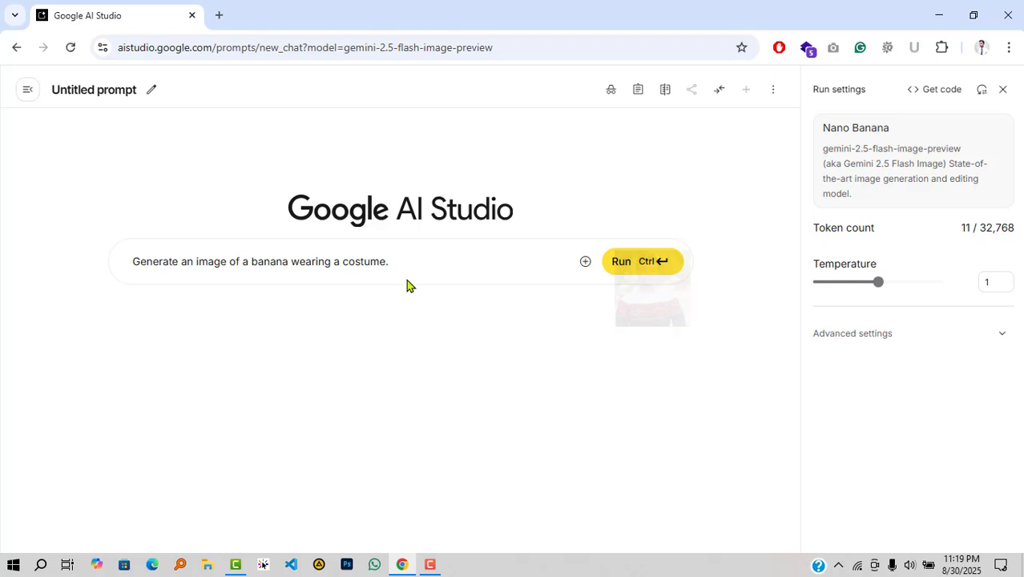
{"action": "left_click", "coordinate": [630, 269]}
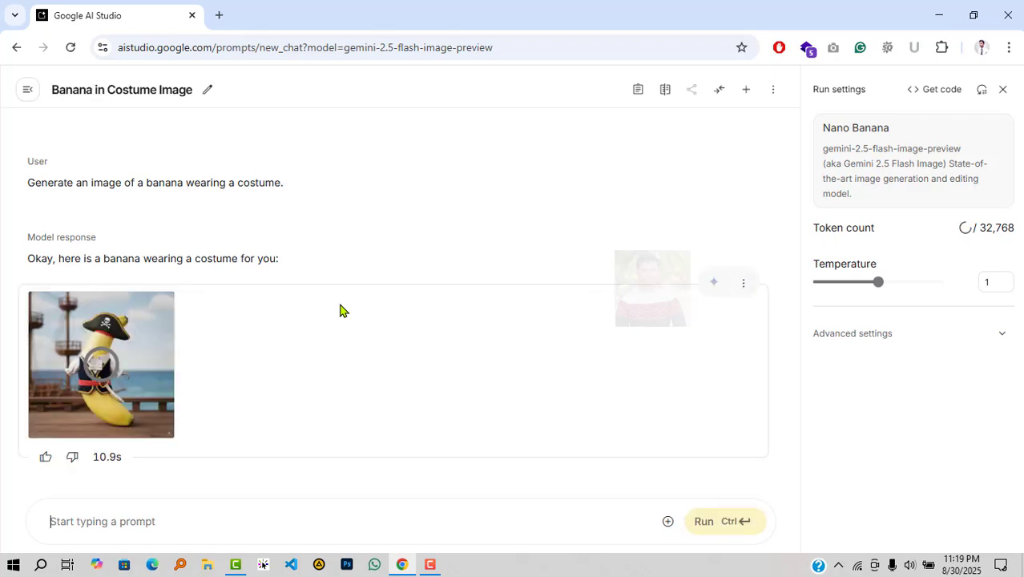
{"action": "mouse_move", "coordinate": [80, 344]}
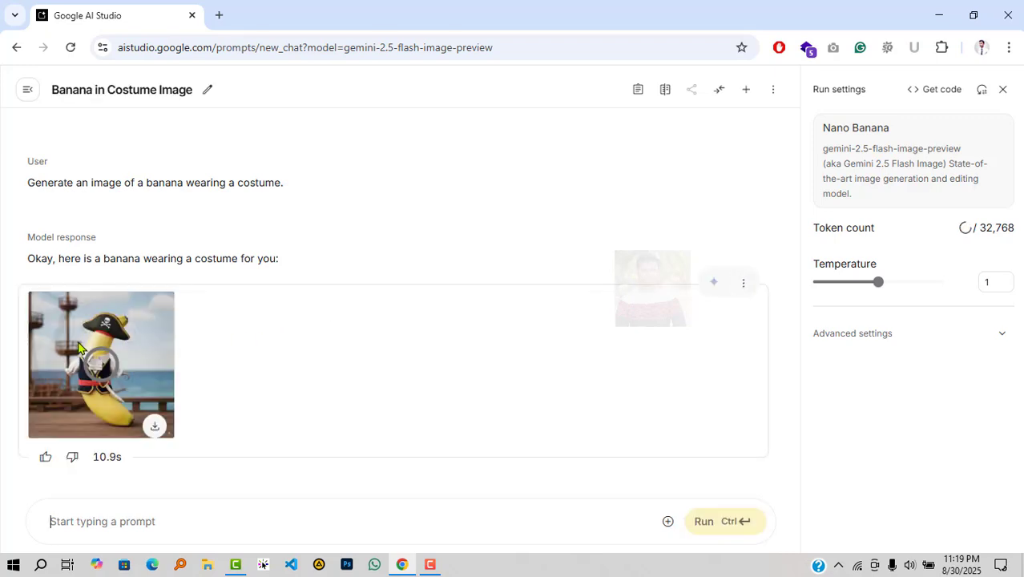
{"action": "left_click", "coordinate": [154, 428]}
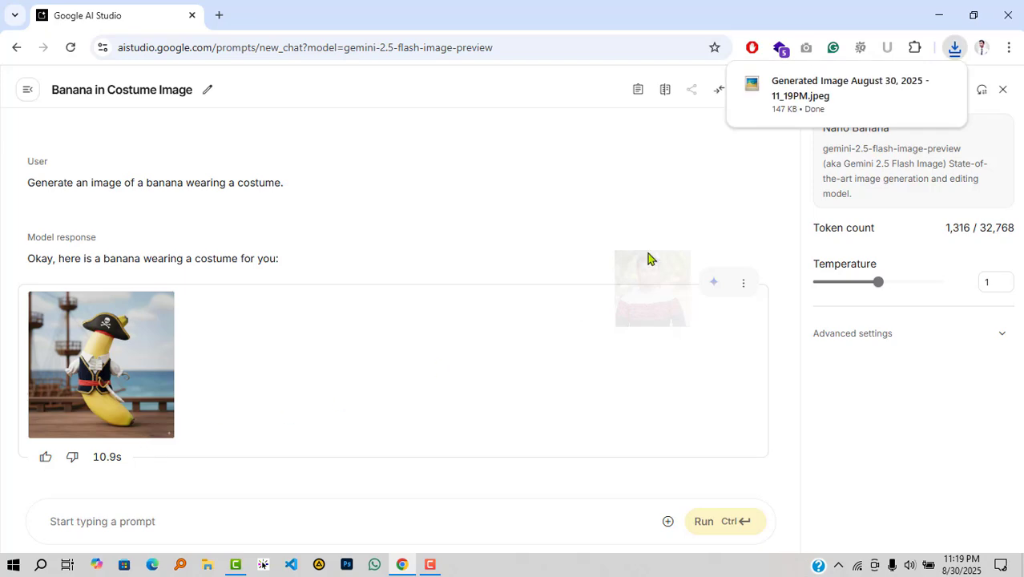
- Open the downloaded banana image in the photo viewer, examine its costume and hat details up close, and close the viewer
{"action": "left_click", "coordinate": [812, 96]}
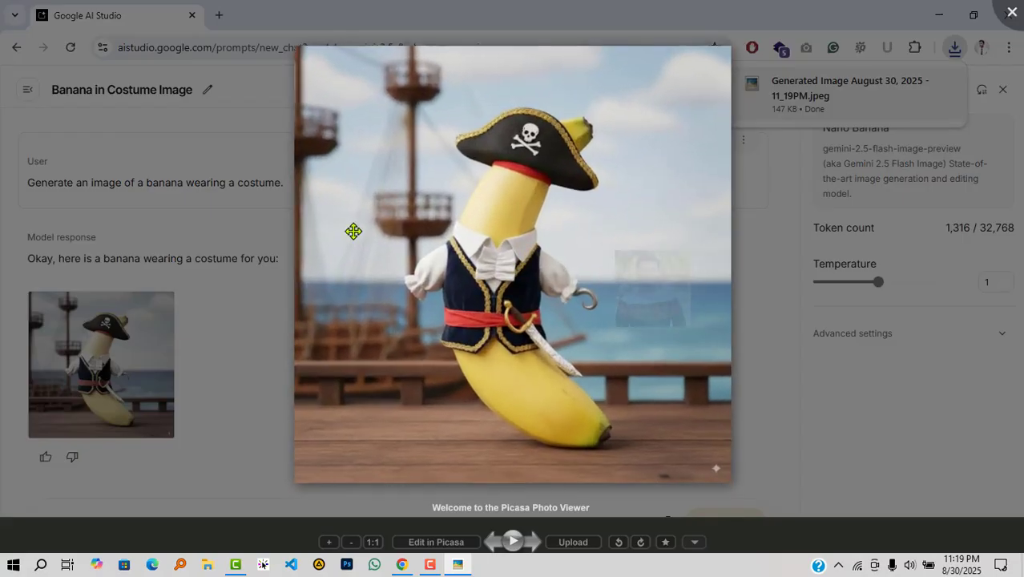
{"action": "scroll", "coordinate": [486, 272], "scroll_direction": "up", "scroll_amount": 4}
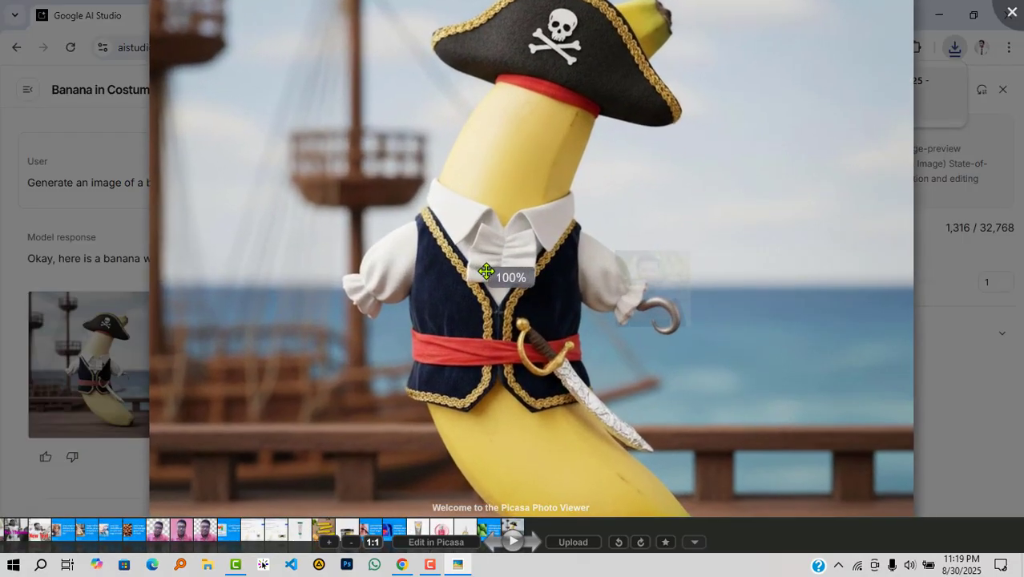
{"action": "scroll", "coordinate": [485, 272], "scroll_direction": "down", "scroll_amount": 3}
{"action": "scroll", "coordinate": [491, 269], "scroll_direction": "up", "scroll_amount": 3}
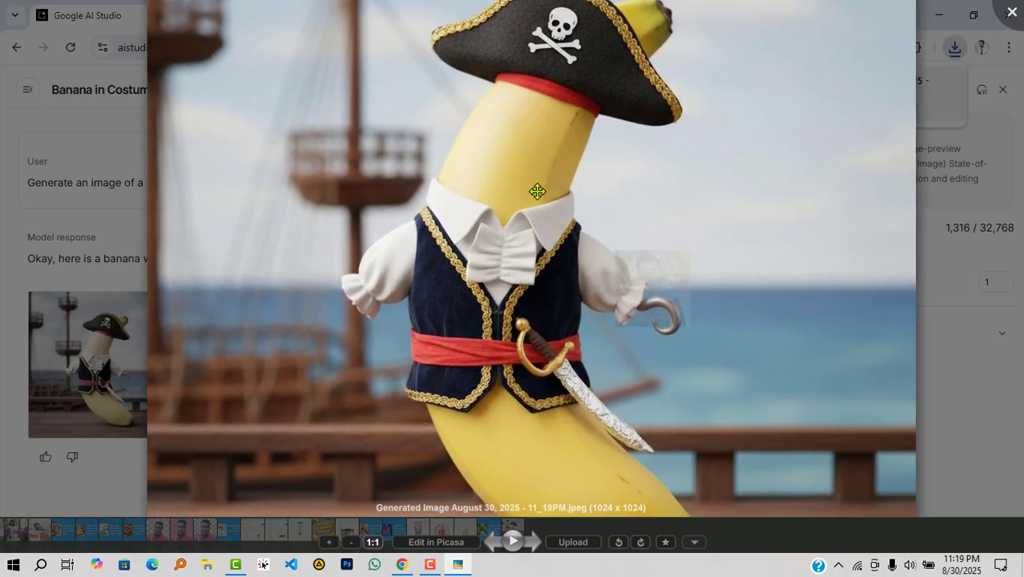
{"action": "scroll", "coordinate": [524, 201], "scroll_direction": "up", "scroll_amount": 6}
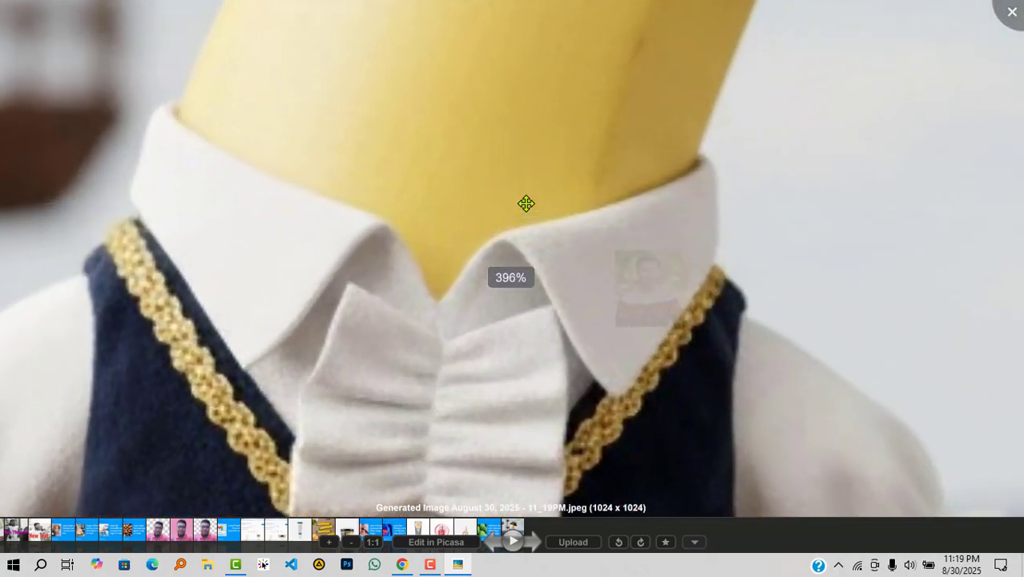
{"action": "left_click_drag", "start_coordinate": [525, 203], "coordinate": [468, 427]}
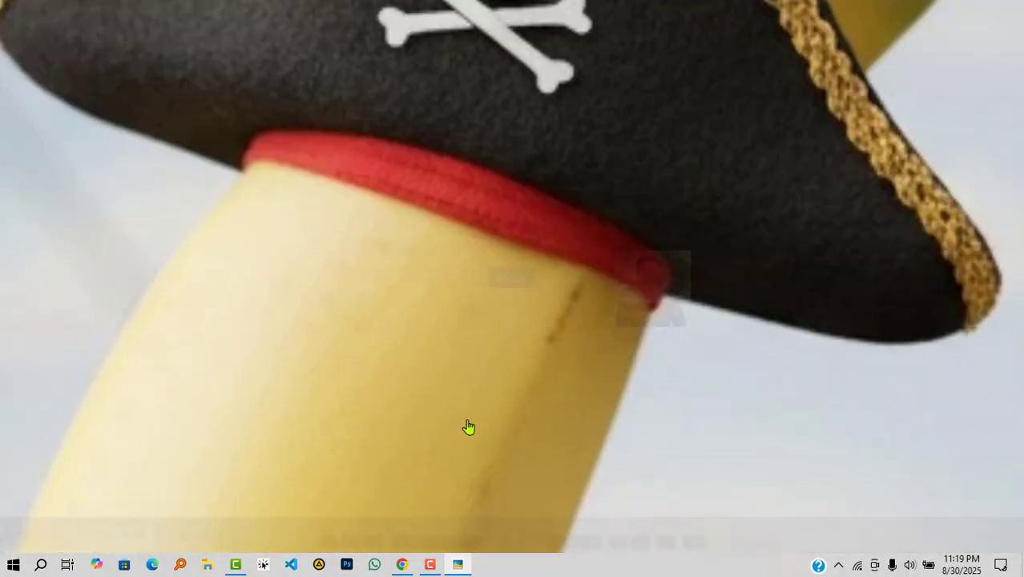
{"action": "scroll", "coordinate": [523, 266], "scroll_direction": "down", "scroll_amount": 3}
{"action": "key", "text": "Escape"}
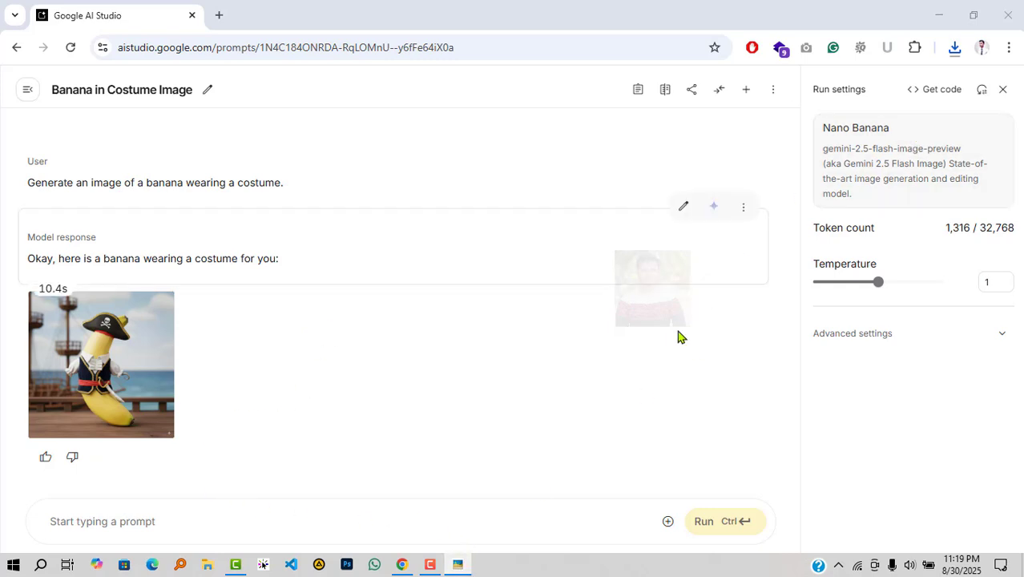
- Start a new prompt reading "give me a bottle picture but i want to add a sticker on the bottle"
{"action": "left_click", "coordinate": [109, 525]}
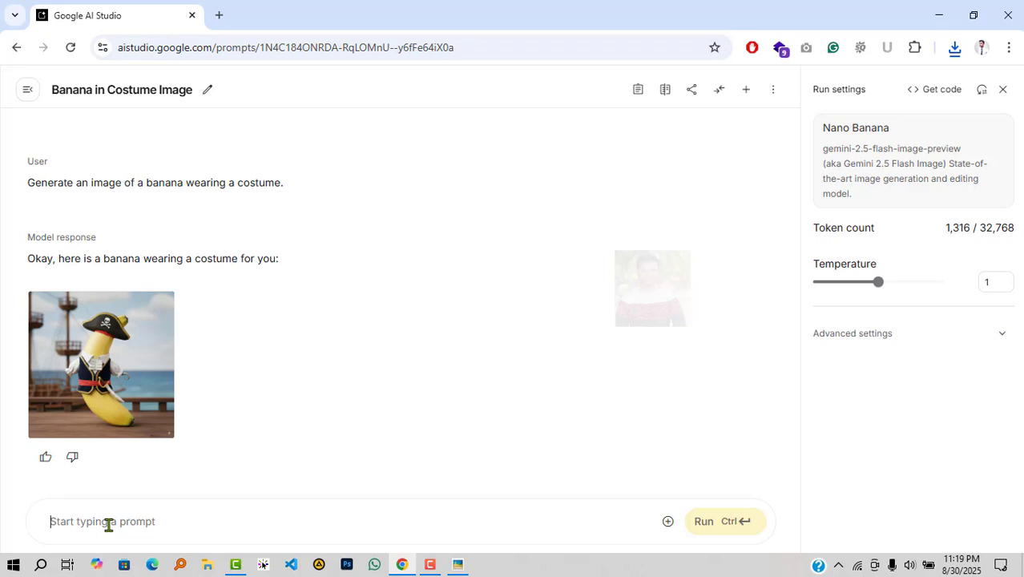
{"action": "type", "text": "give me "}
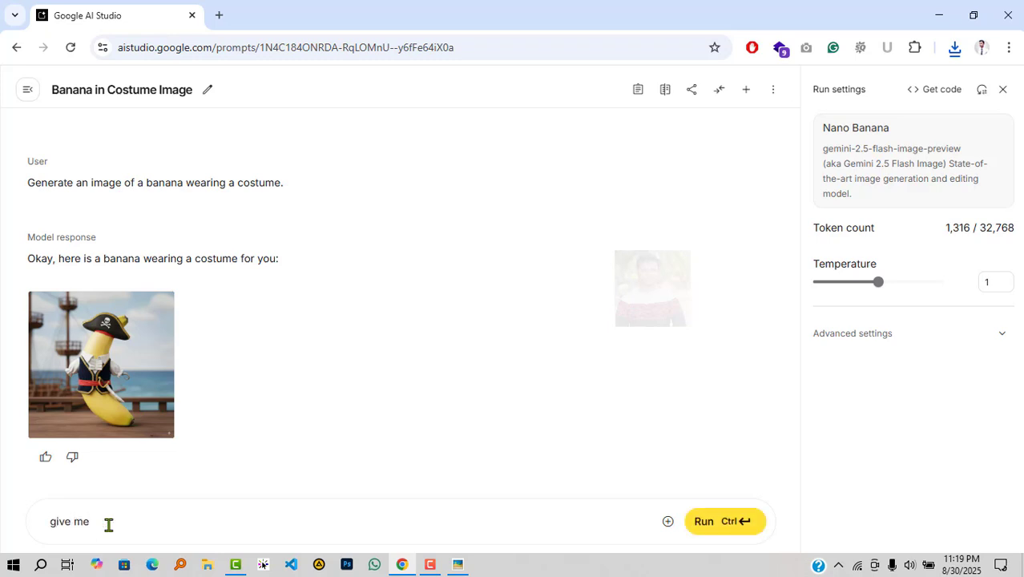
{"action": "type", "text": "a bottle picture an"}
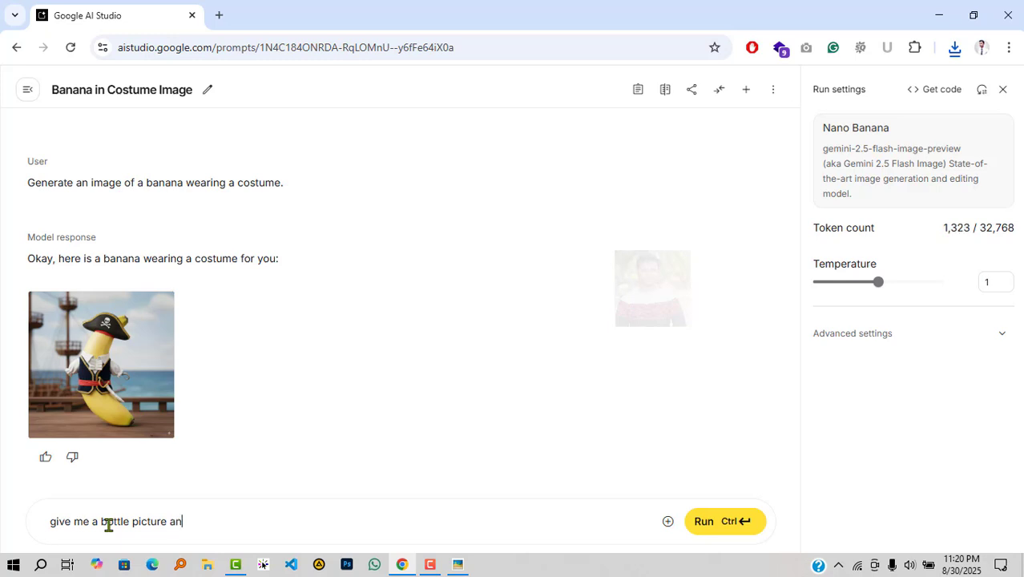
{"action": "key", "text": "BackSpace"}
{"action": "key", "text": "BackSpace"}
{"action": "type", "text": "but i want to add a "}
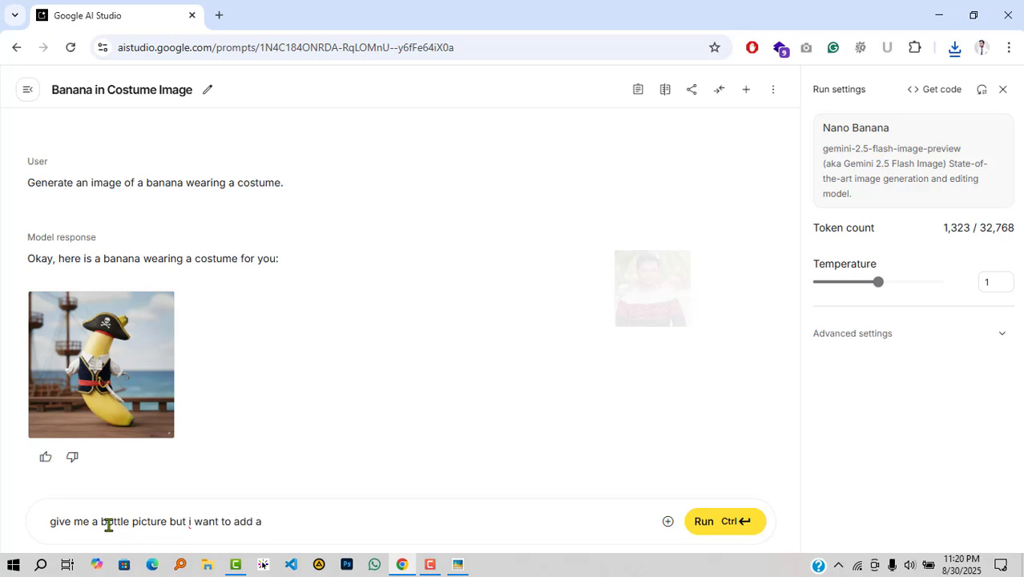
{"action": "type", "text": "sticker on the bottle"}
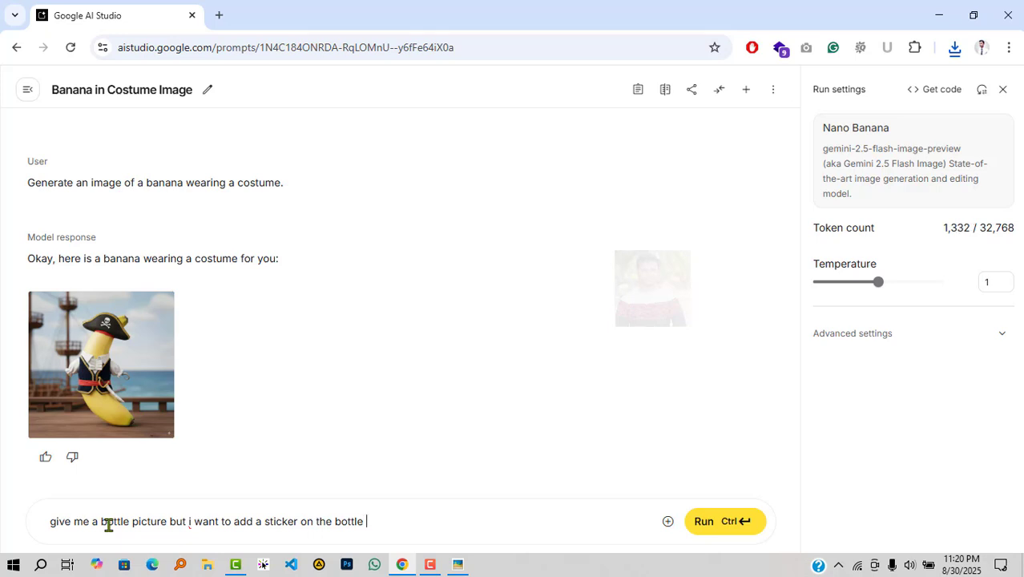
- Extend the bottle prompt with the sticker wording: the title should be "My Bottle"
{"action": "type", "text": " the ti"}
{"action": "type", "text": "tle"}
{"action": "type", "text": " will be"}
{"action": "key", "text": "BackSpace"}
{"action": "key", "text": "BackSpace"}
{"action": "key", "text": "BackSpace"}
{"action": "key", "text": "BackSpace"}
{"action": "key", "text": "BackSpace"}
{"action": "key", "text": "BackSpace"}
{"action": "key", "text": "BackSpace"}
{"action": "type", "text": "should be "}
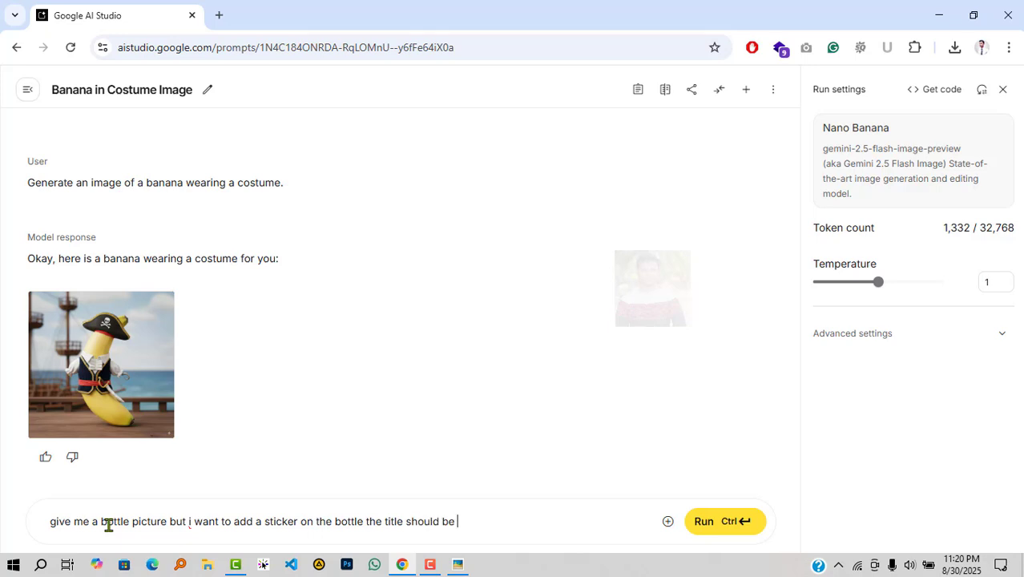
{"action": "type", "text": "\"\""}
{"action": "type", "text": "My "}
{"action": "type", "text": "Bottle"}
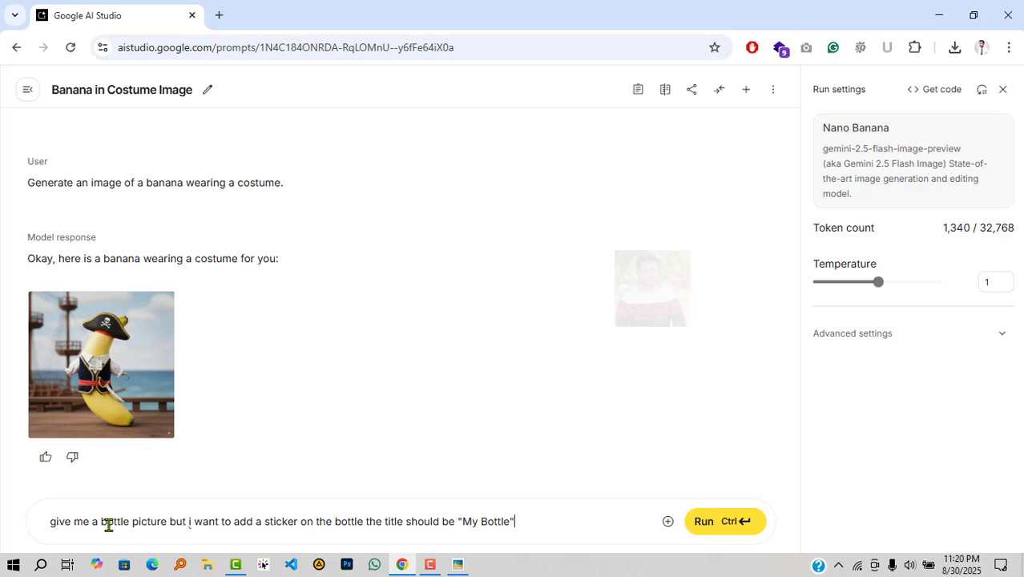
- Finish the prompt with "and i want the bottle color pink" and run it
{"action": "type", "text": "and i want the bottle color ponk"}
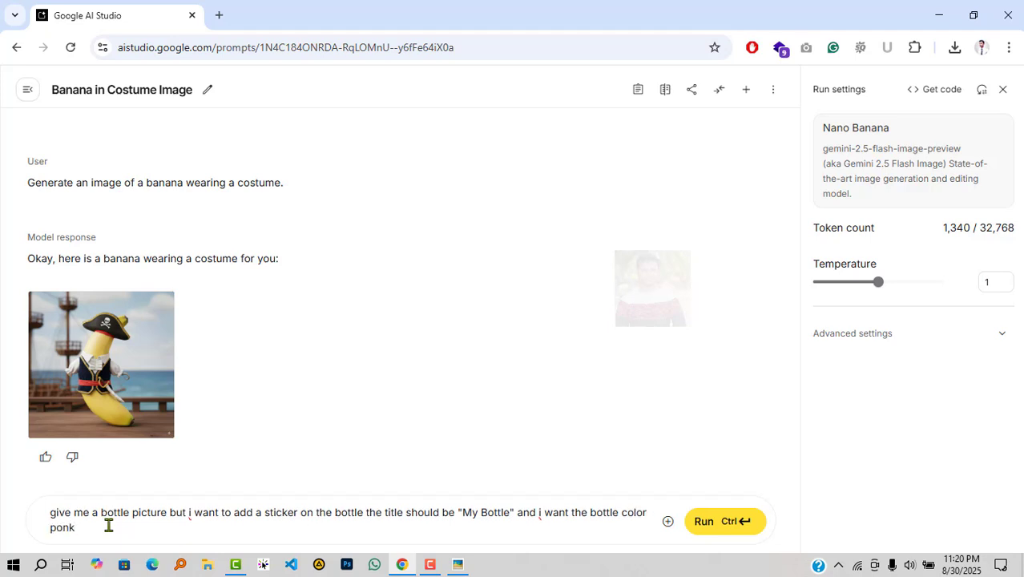
{"action": "key", "text": "BackSpace"}
{"action": "key", "text": "BackSpace"}
{"action": "key", "text": "BackSpace"}
{"action": "type", "text": "ink"}
{"action": "key", "text": "Return"}
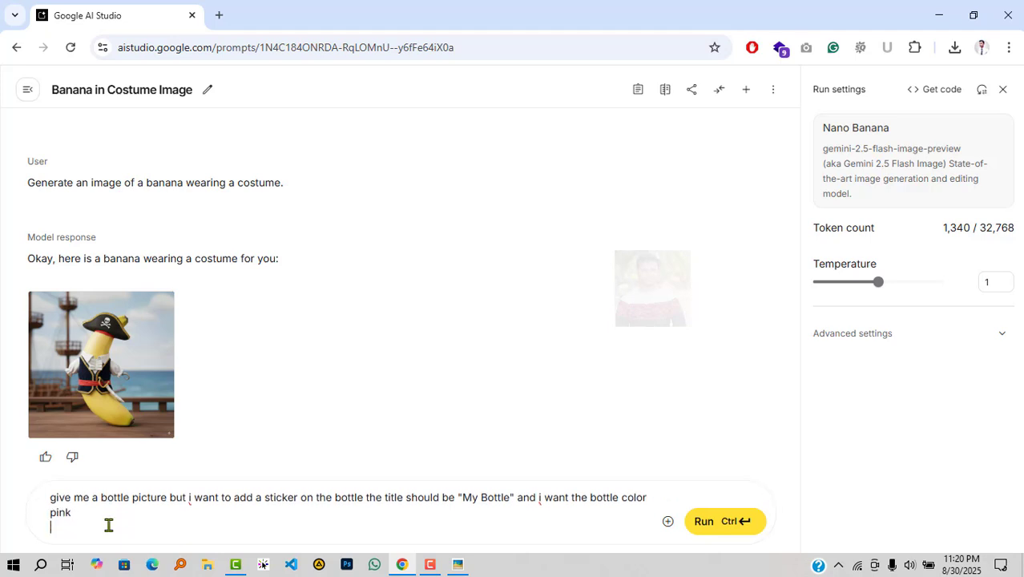
{"action": "left_click", "coordinate": [722, 519]}
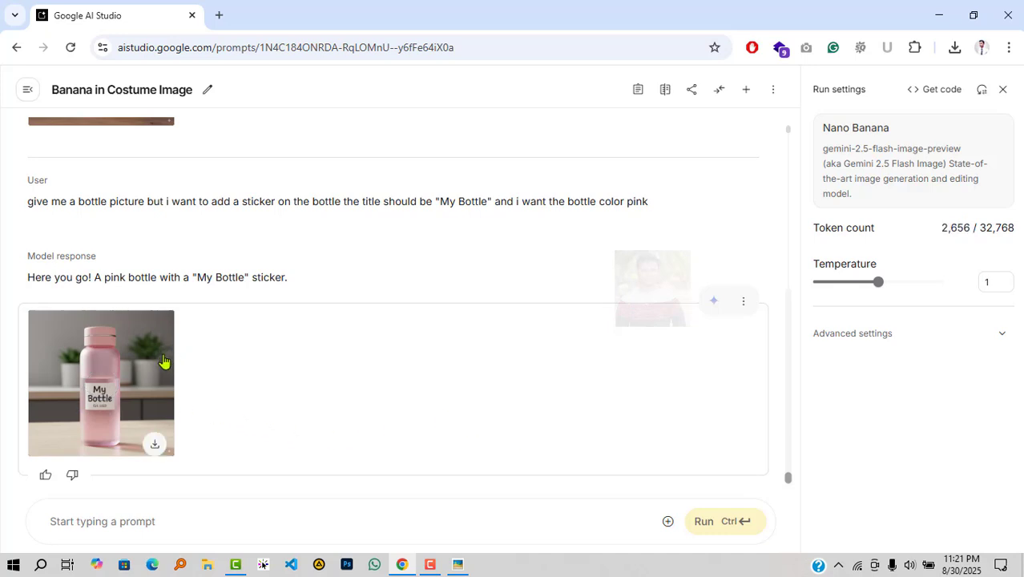
- Enlarge the generated bottle picture, look over the bottle and its sticker, and download the image
{"action": "left_click", "coordinate": [100, 379]}
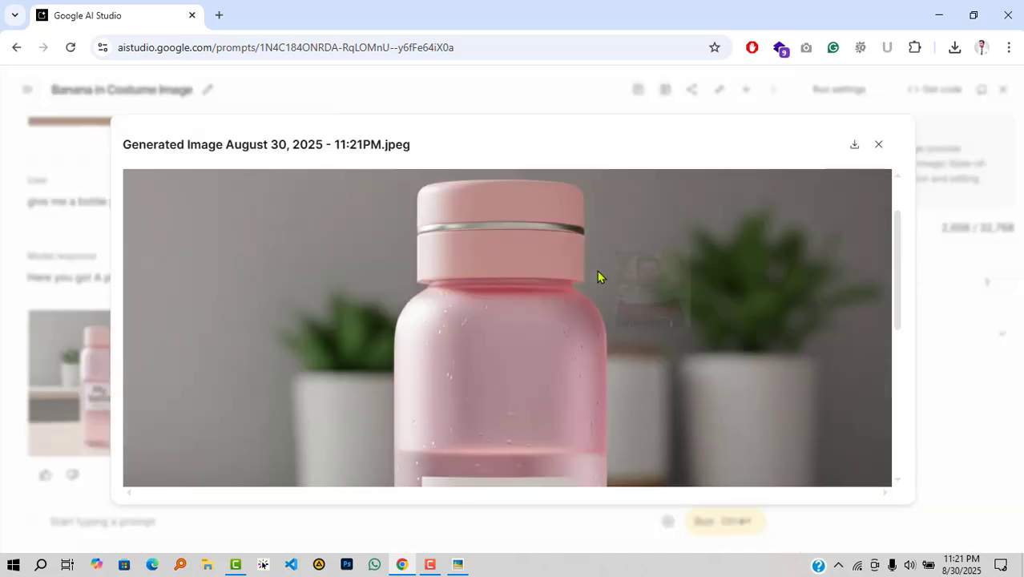
{"action": "scroll", "coordinate": [597, 270], "scroll_direction": "down", "scroll_amount": 3}
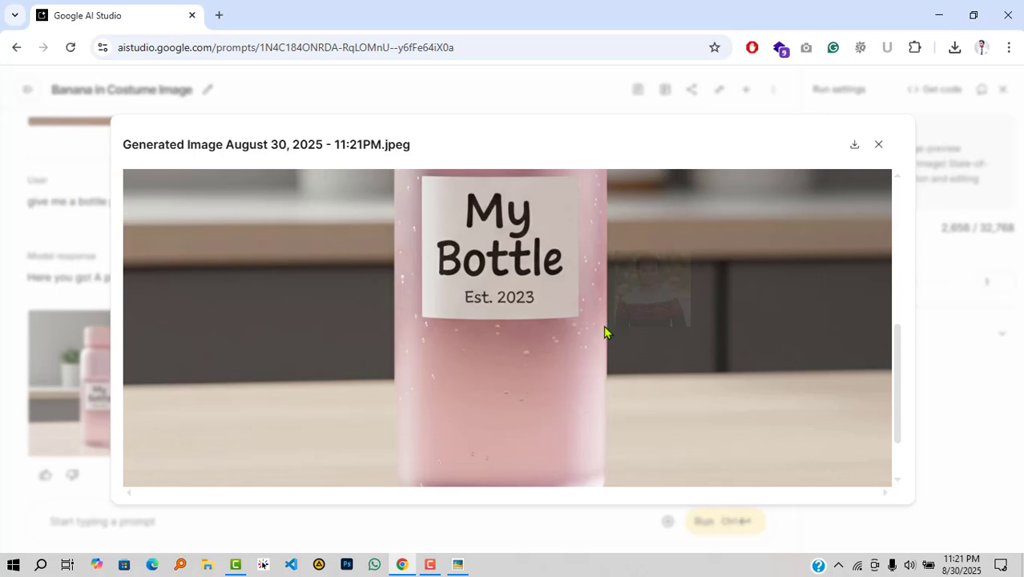
{"action": "scroll", "coordinate": [524, 328], "scroll_direction": "up", "scroll_amount": 3}
{"action": "scroll", "coordinate": [522, 333], "scroll_direction": "down", "scroll_amount": 3}
{"action": "scroll", "coordinate": [684, 323], "scroll_direction": "up", "scroll_amount": 4}
{"action": "left_click", "coordinate": [854, 153]}
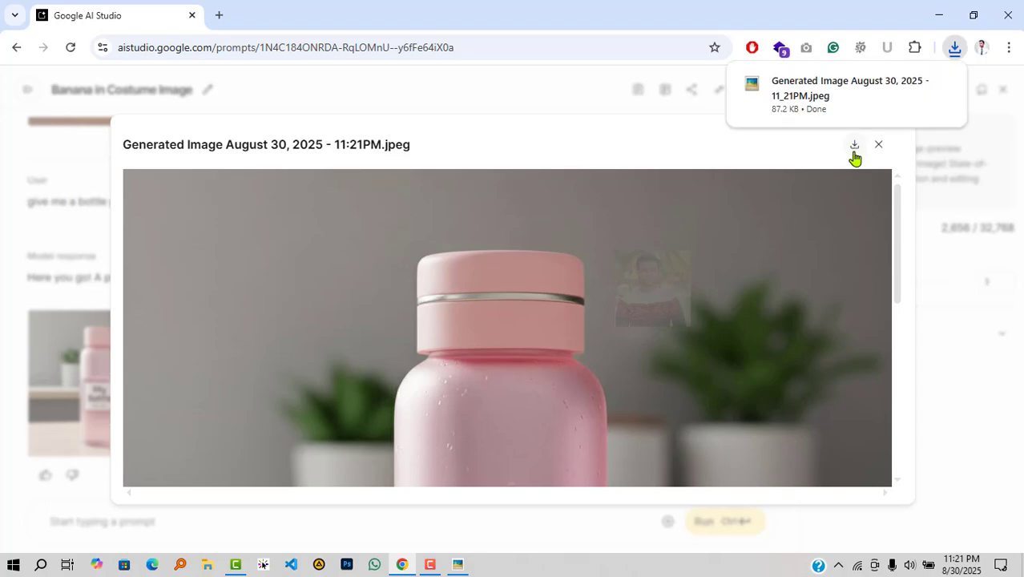
- Open the downloaded bottle image in the photo viewer, examine the bottle and sticker at several zoom levels, and close the viewer
{"action": "left_click", "coordinate": [826, 97]}
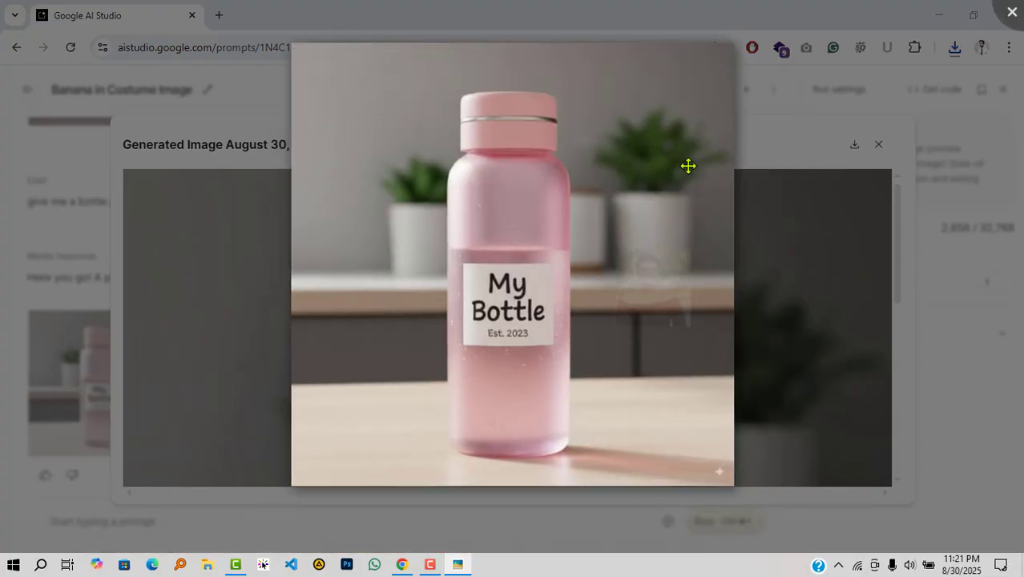
{"action": "scroll", "coordinate": [605, 179], "scroll_direction": "up", "scroll_amount": 3}
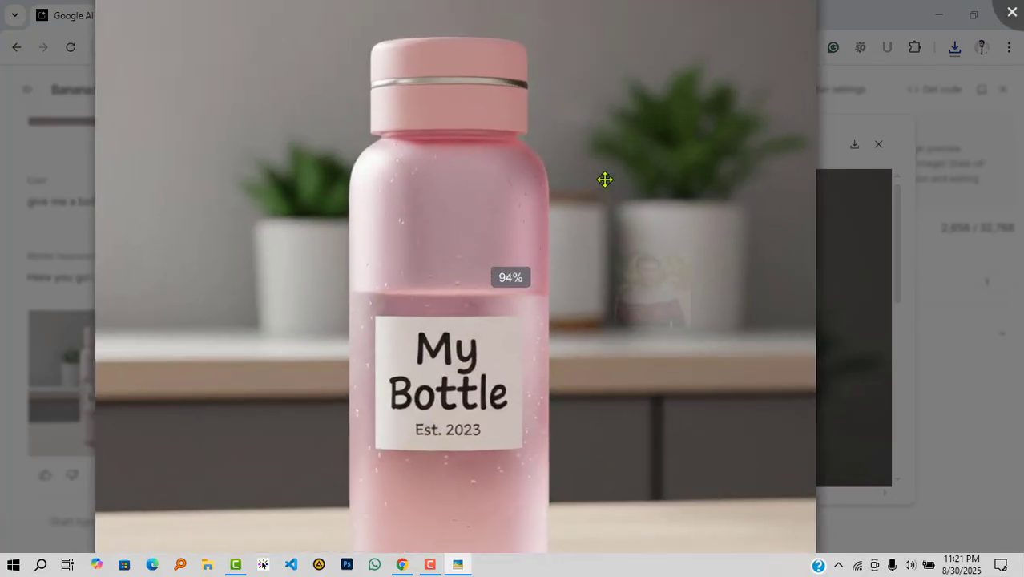
{"action": "scroll", "coordinate": [589, 179], "scroll_direction": "up", "scroll_amount": 1}
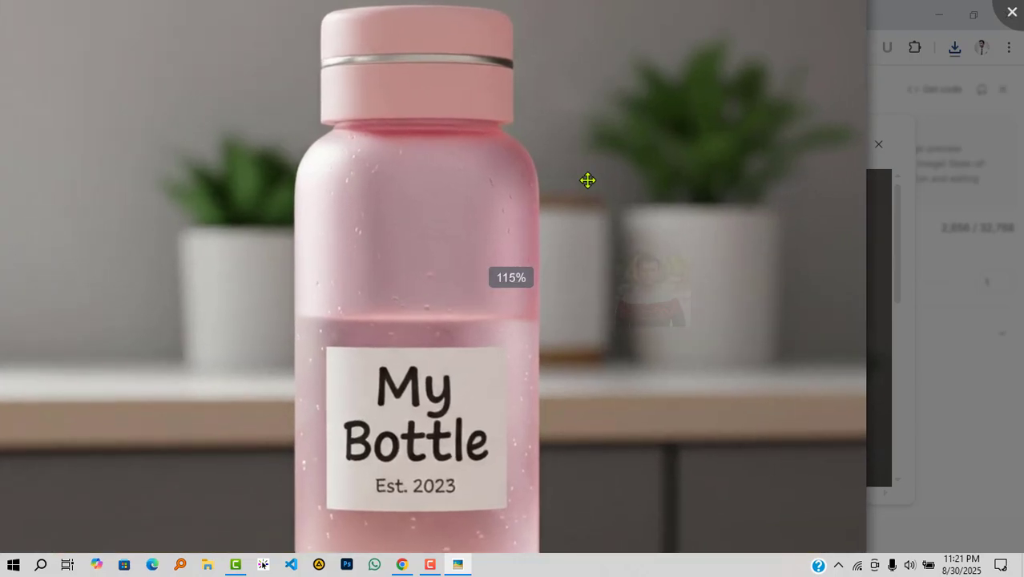
{"action": "scroll", "coordinate": [587, 180], "scroll_direction": "down", "scroll_amount": 3}
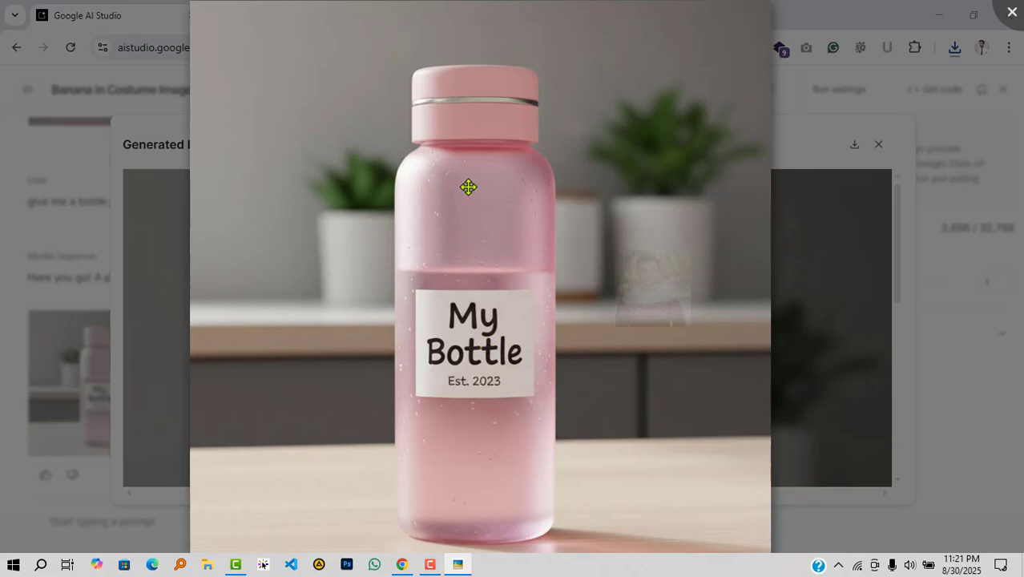
{"action": "scroll", "coordinate": [468, 186], "scroll_direction": "up", "scroll_amount": 2}
{"action": "scroll", "coordinate": [593, 261], "scroll_direction": "down", "scroll_amount": 4}
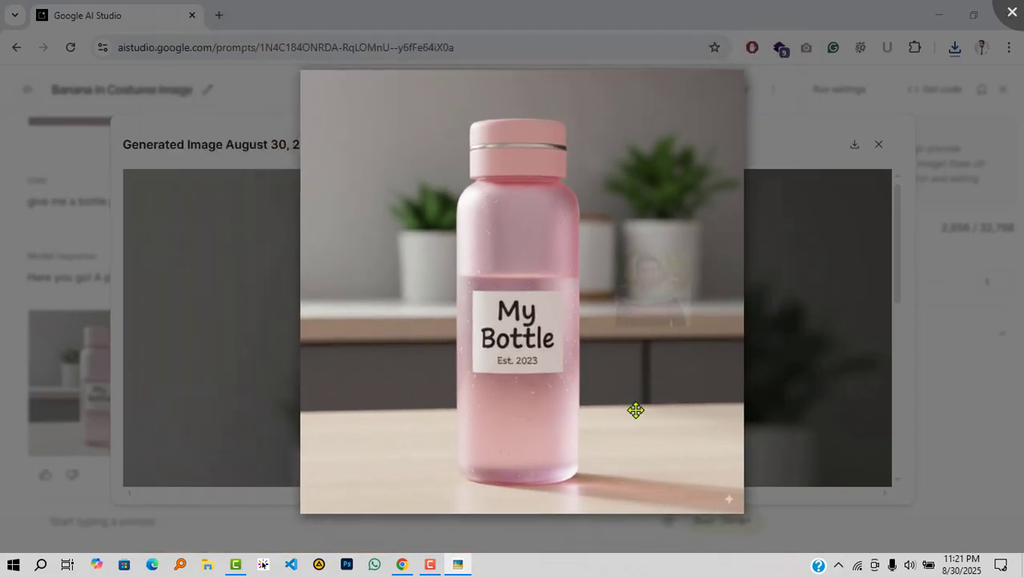
{"action": "scroll", "coordinate": [634, 483], "scroll_direction": "up", "scroll_amount": 1}
{"action": "scroll", "coordinate": [635, 483], "scroll_direction": "up", "scroll_amount": 1}
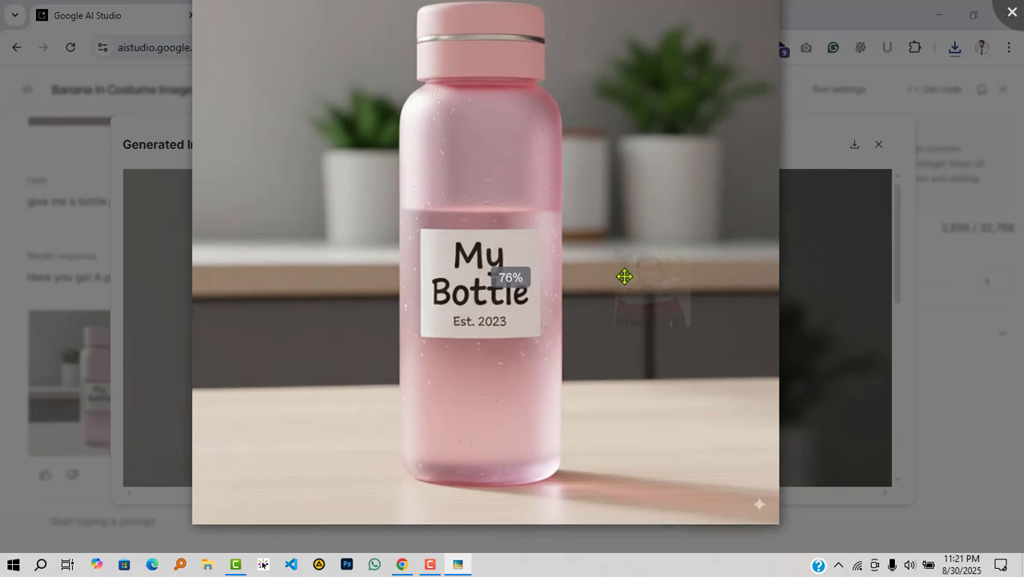
{"action": "scroll", "coordinate": [587, 252], "scroll_direction": "up", "scroll_amount": 2}
{"action": "scroll", "coordinate": [587, 252], "scroll_direction": "down", "scroll_amount": 4}
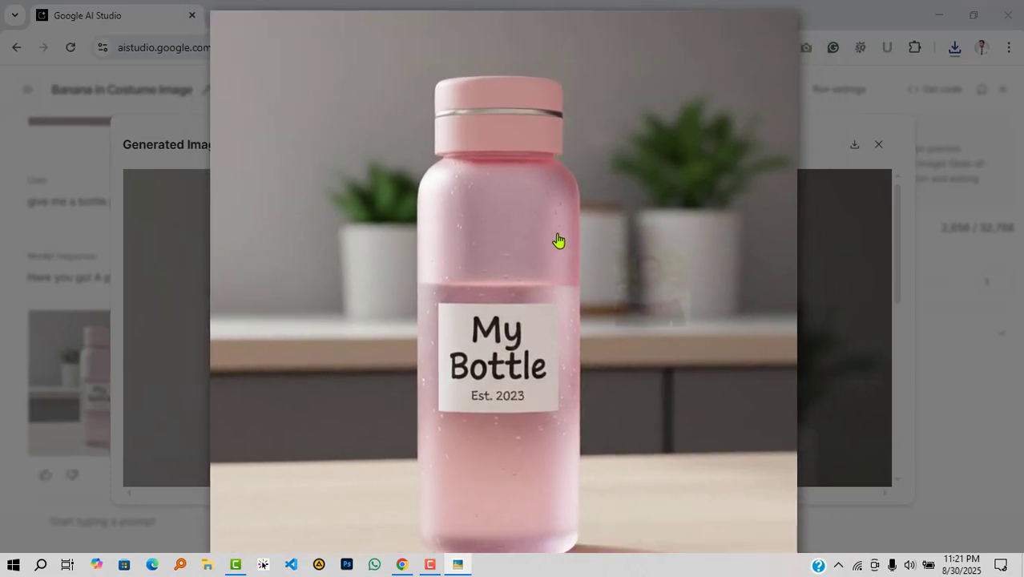
{"action": "scroll", "coordinate": [557, 233], "scroll_direction": "down", "scroll_amount": 1}
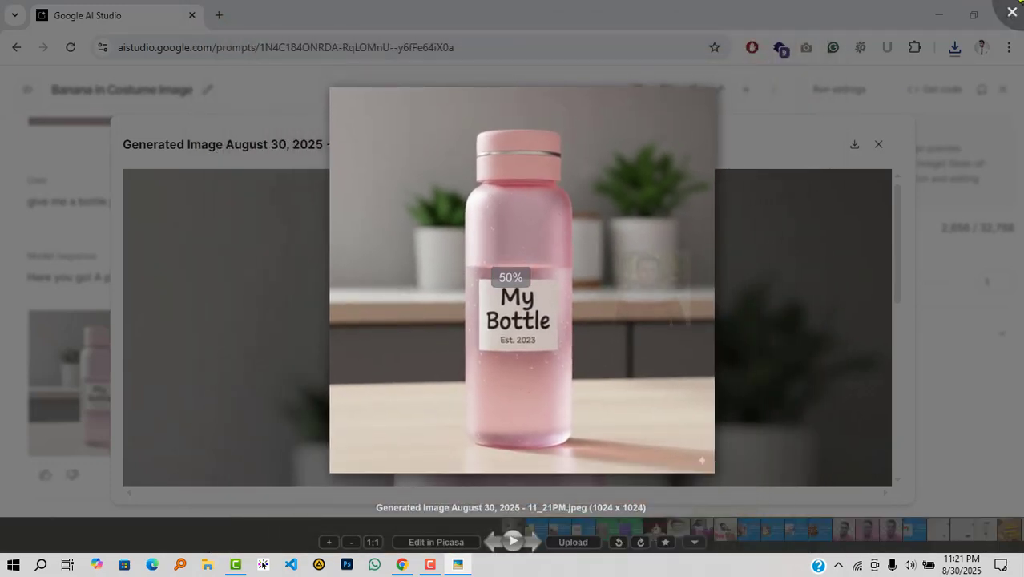
{"action": "left_click", "coordinate": [1012, 11]}
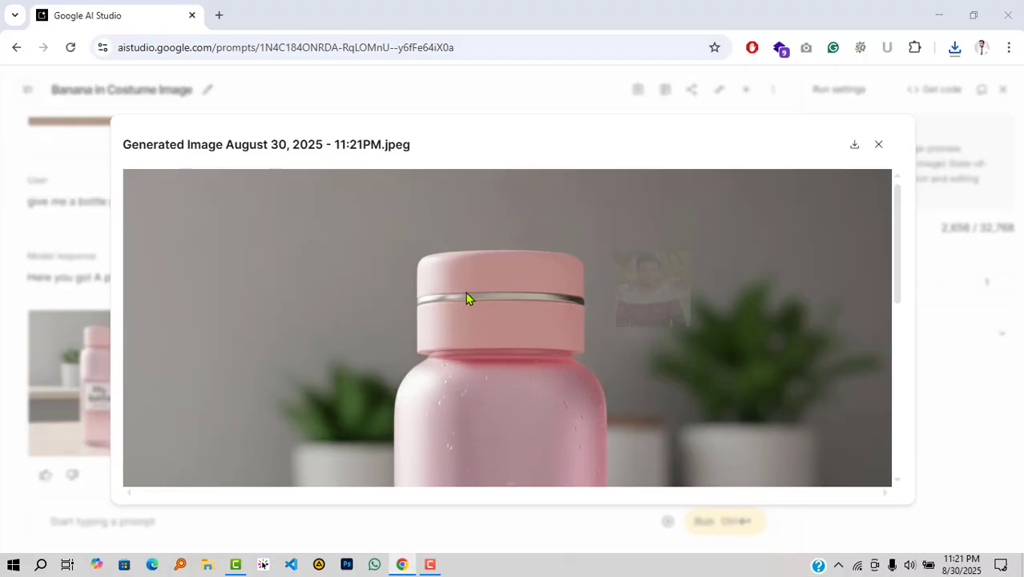
- Close the enlarged bottle picture and begin a new prompt with "i want a technology picture"
{"action": "left_click", "coordinate": [877, 145]}
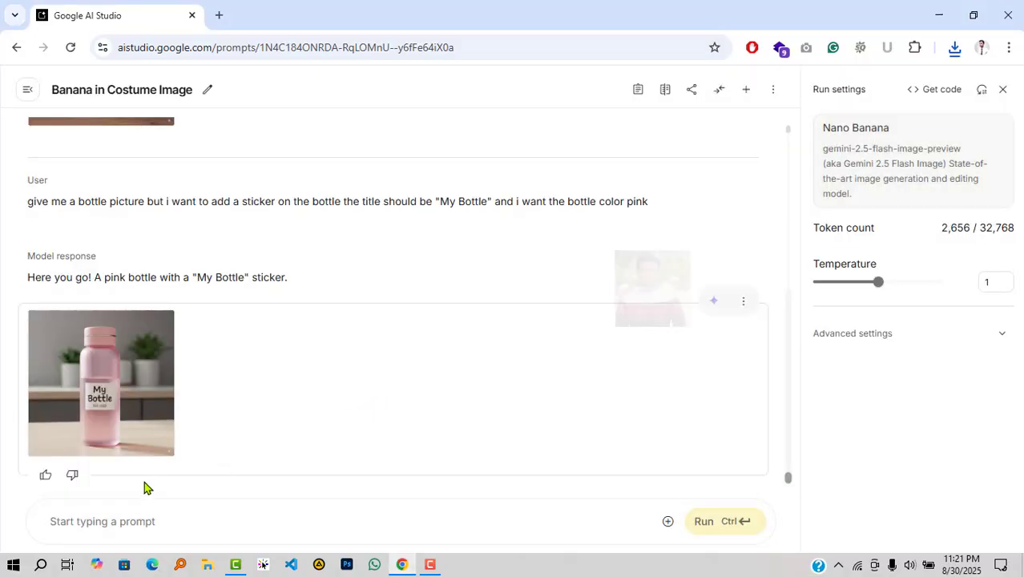
{"action": "left_click", "coordinate": [207, 517]}
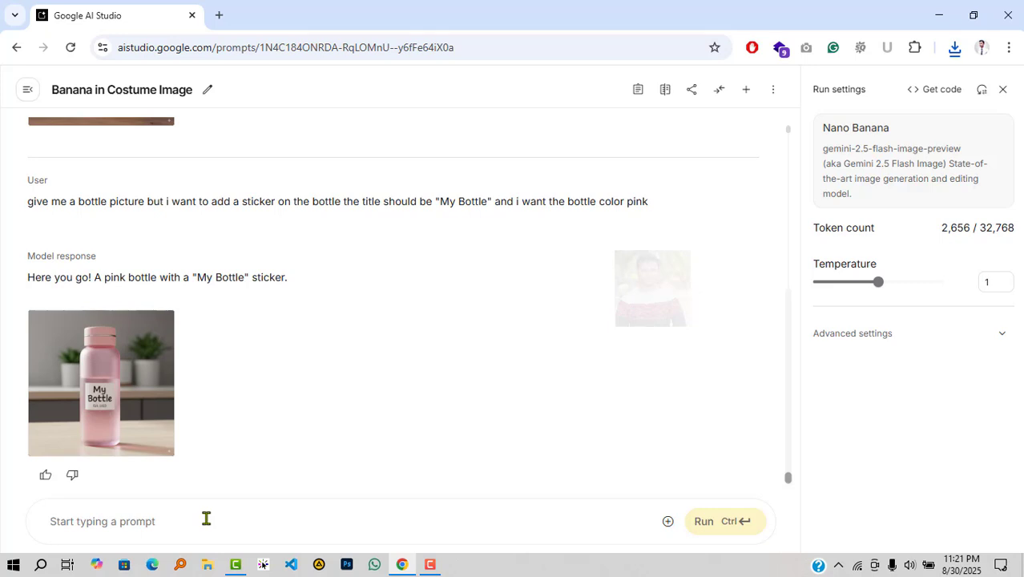
{"action": "type", "text": "i want "}
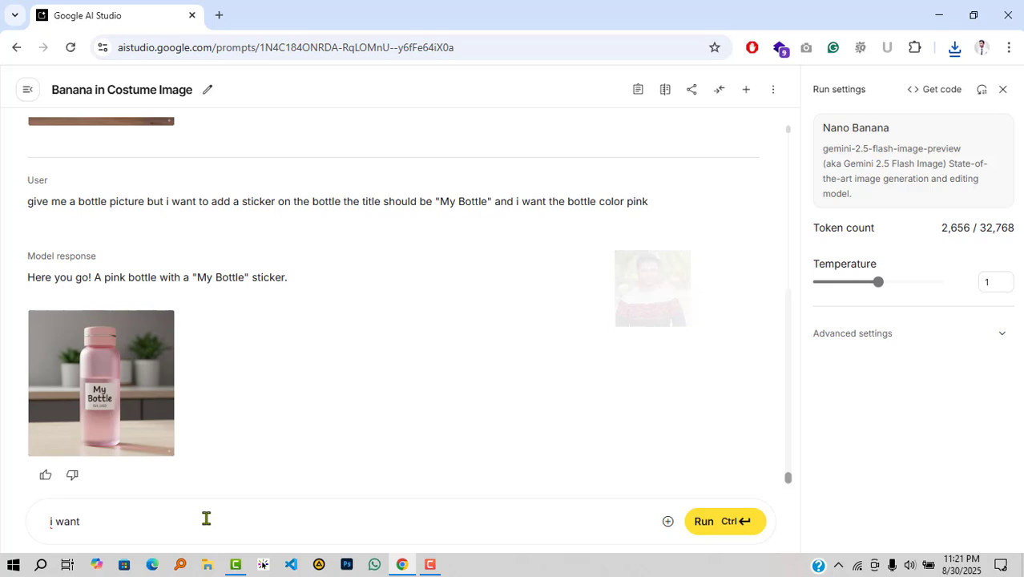
{"action": "type", "text": "a pi"}
{"action": "key", "text": "BackSpace"}
{"action": "key", "text": "BackSpace"}
{"action": "type", "text": "technology ip"}
{"action": "key", "text": "BackSpace"}
{"action": "key", "text": "BackSpace"}
{"action": "type", "text": "picture "}
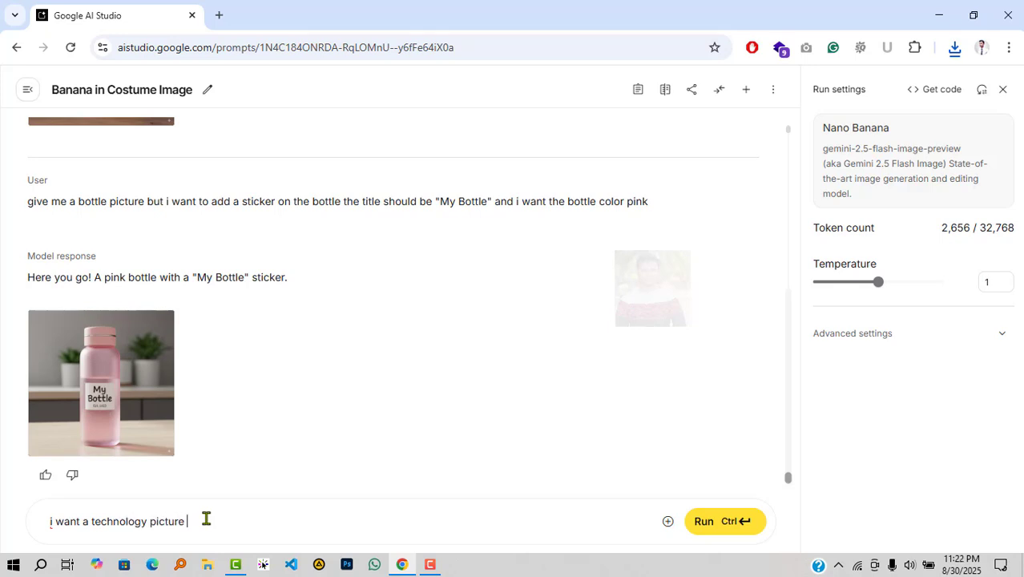
- Complete the technology prompt with "with a gentleman and women discuss for AI features." and run it
{"action": "type", "text": "with a man"}
{"action": "key", "text": "BackSpace"}
{"action": "key", "text": "BackSpace"}
{"action": "key", "text": "BackSpace"}
{"action": "type", "text": "gentleman and women"}
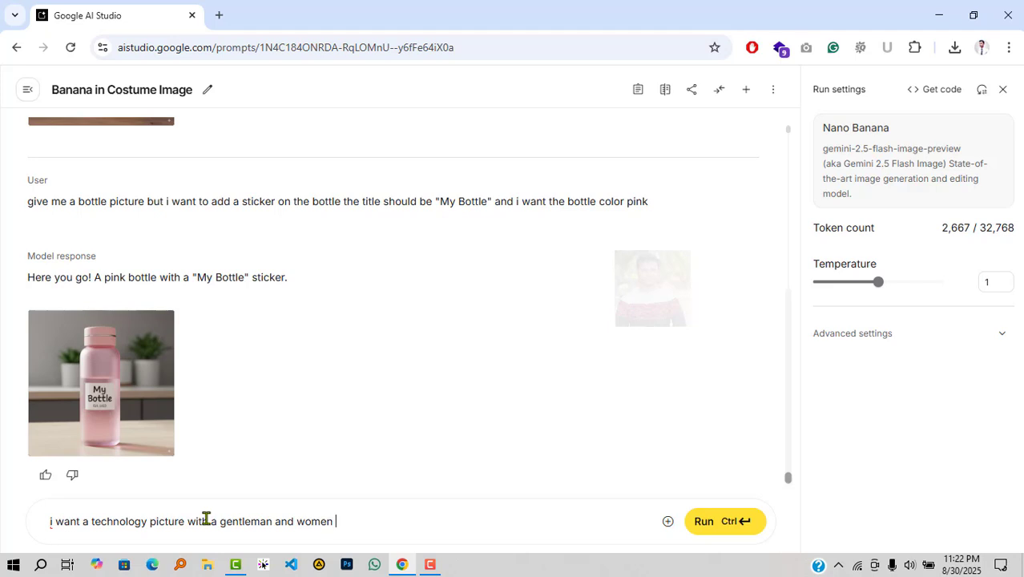
{"action": "type", "text": "discuss for "}
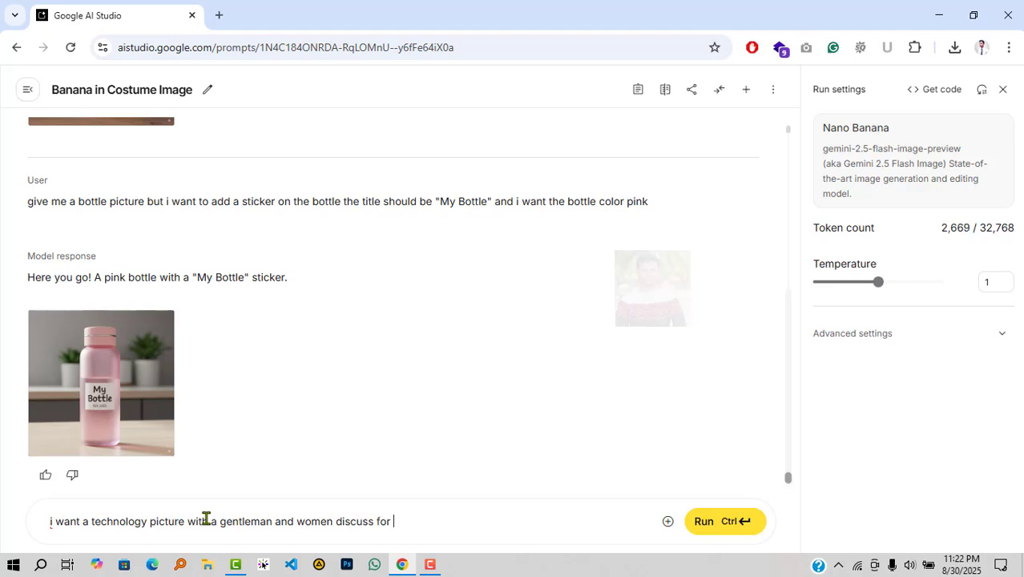
{"action": "type", "text": "AI features."}
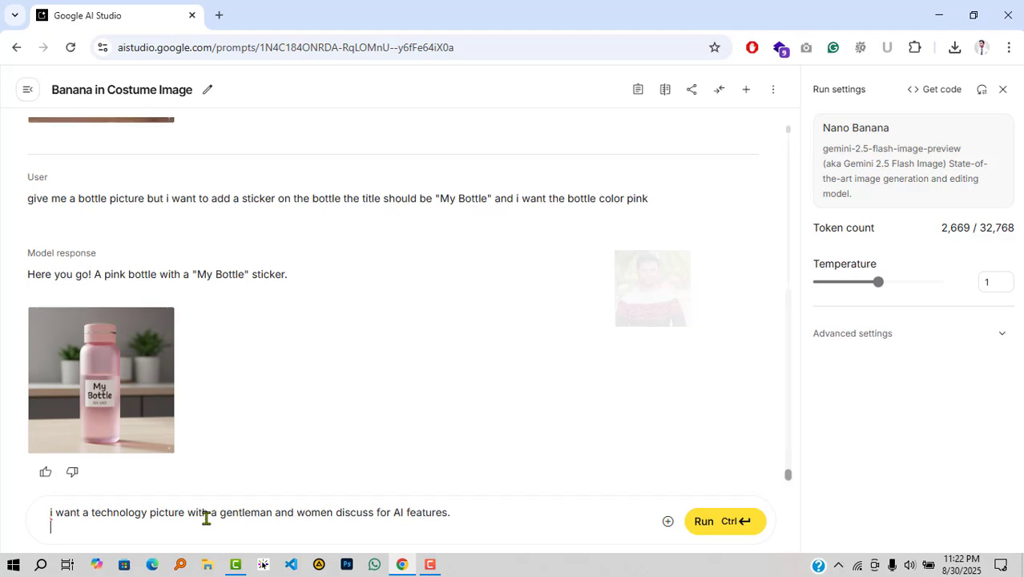
{"action": "left_click", "coordinate": [737, 522]}
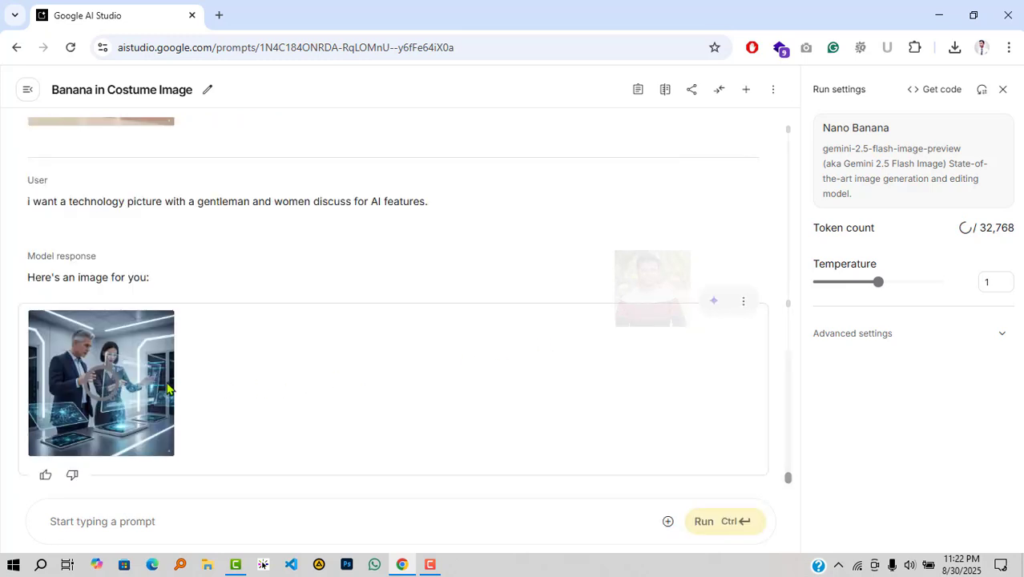
- Enlarge the generated technology picture, examine the people, the transparent screen and the tablets from top to bottom, and close the preview
{"action": "left_click", "coordinate": [111, 377]}
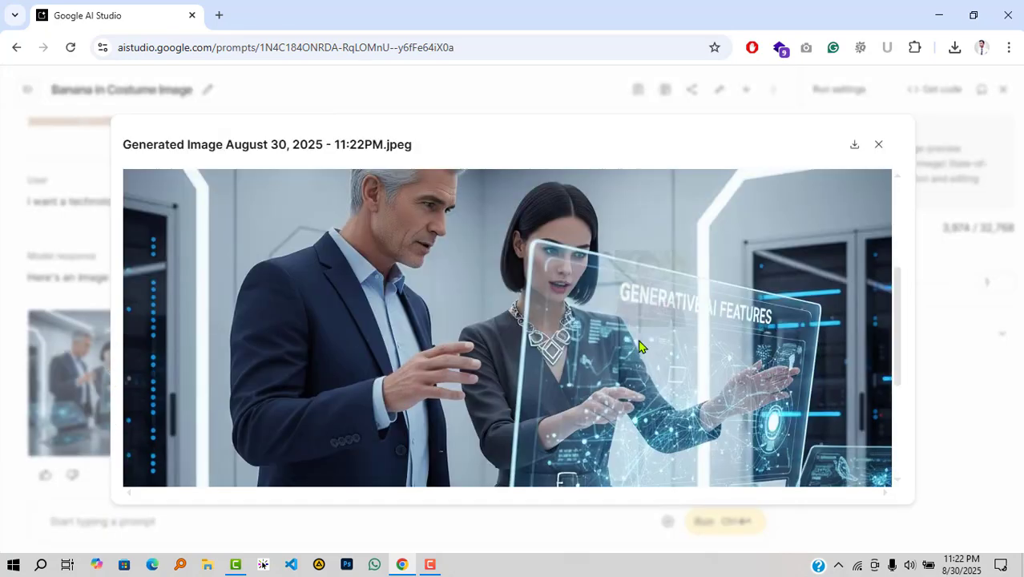
{"action": "scroll", "coordinate": [635, 344], "scroll_direction": "down", "scroll_amount": 5}
{"action": "scroll", "coordinate": [639, 347], "scroll_direction": "up", "scroll_amount": 4}
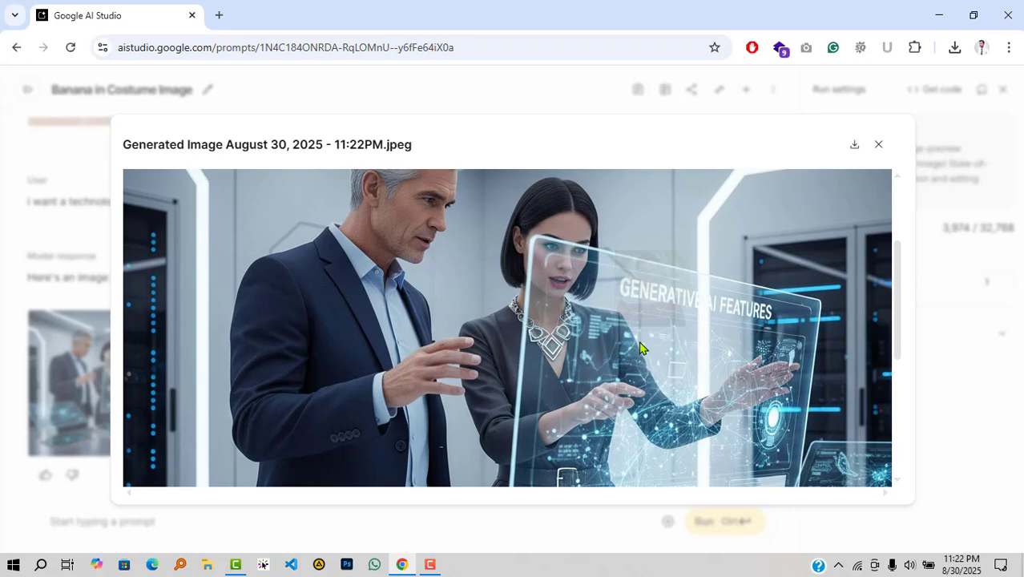
{"action": "scroll", "coordinate": [640, 347], "scroll_direction": "up", "scroll_amount": 3}
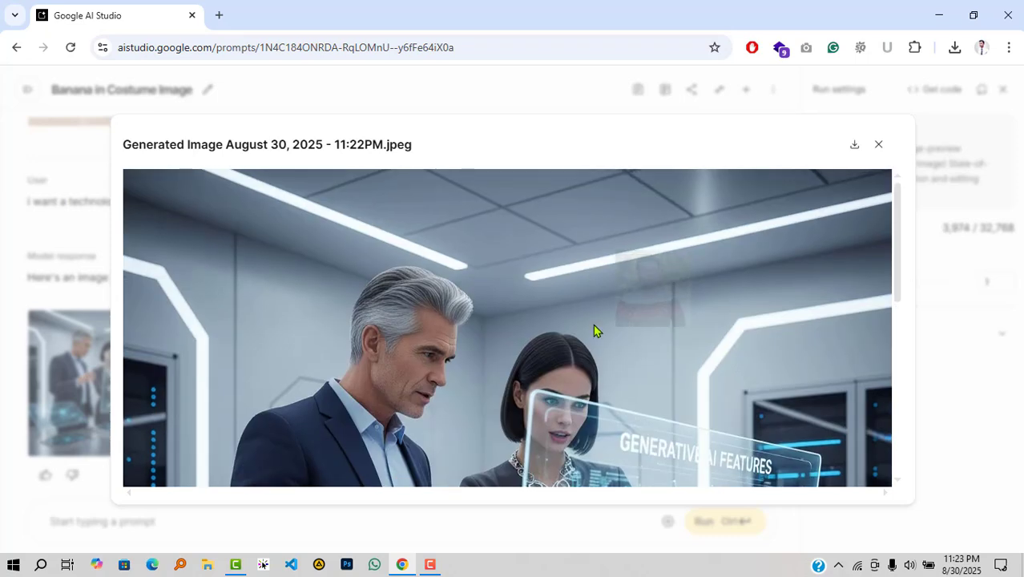
{"action": "scroll", "coordinate": [594, 332], "scroll_direction": "down", "scroll_amount": 5}
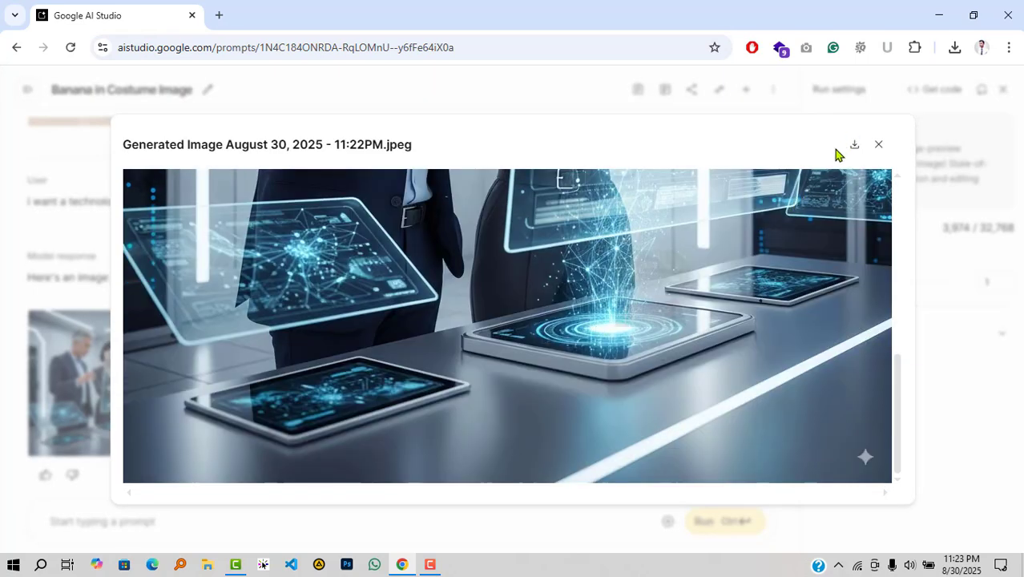
{"action": "scroll", "coordinate": [485, 389], "scroll_direction": "up", "scroll_amount": 5}
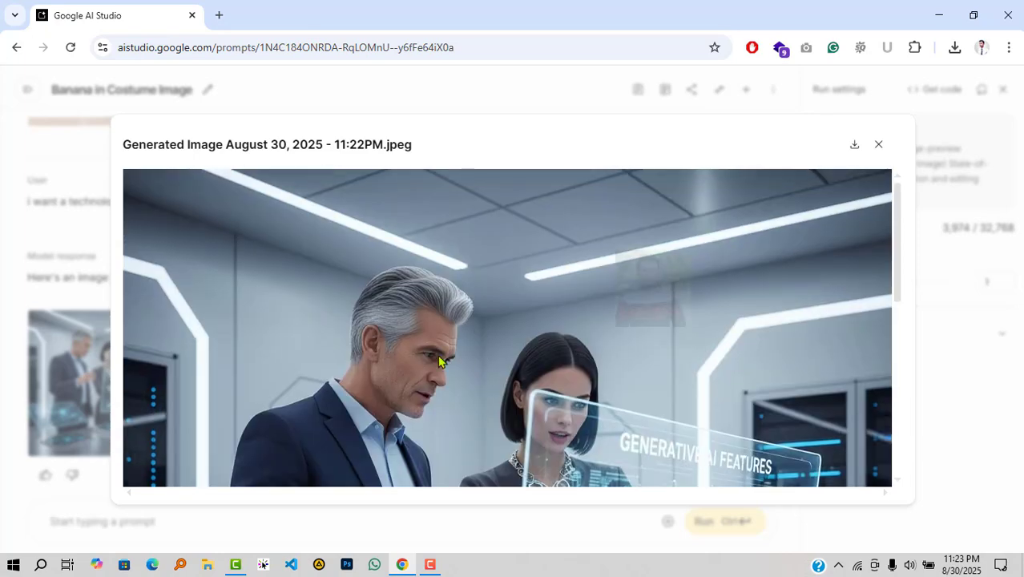
{"action": "scroll", "coordinate": [789, 264], "scroll_direction": "down", "scroll_amount": 5}
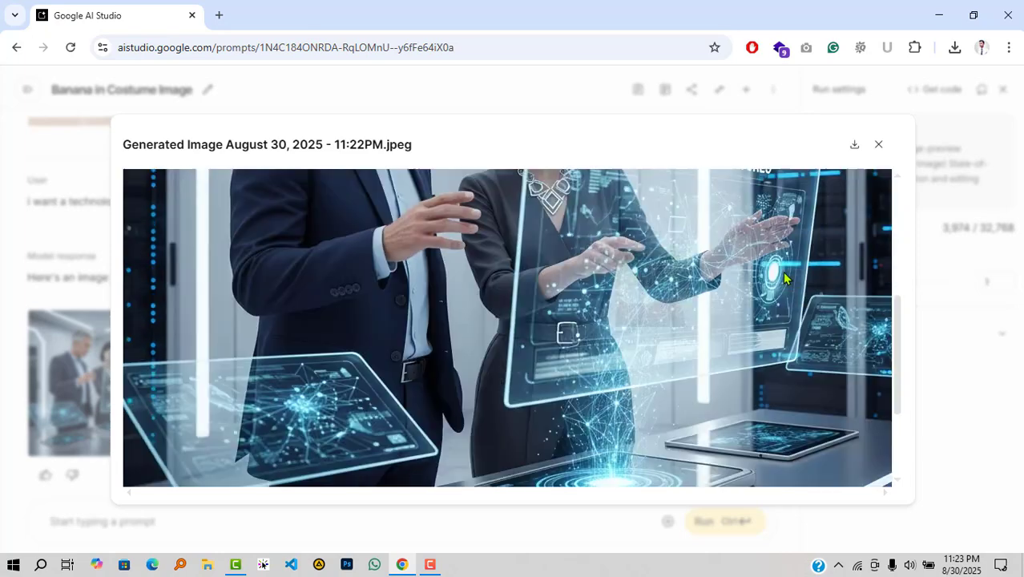
{"action": "scroll", "coordinate": [764, 292], "scroll_direction": "up", "scroll_amount": 4}
{"action": "scroll", "coordinate": [635, 318], "scroll_direction": "down", "scroll_amount": 5}
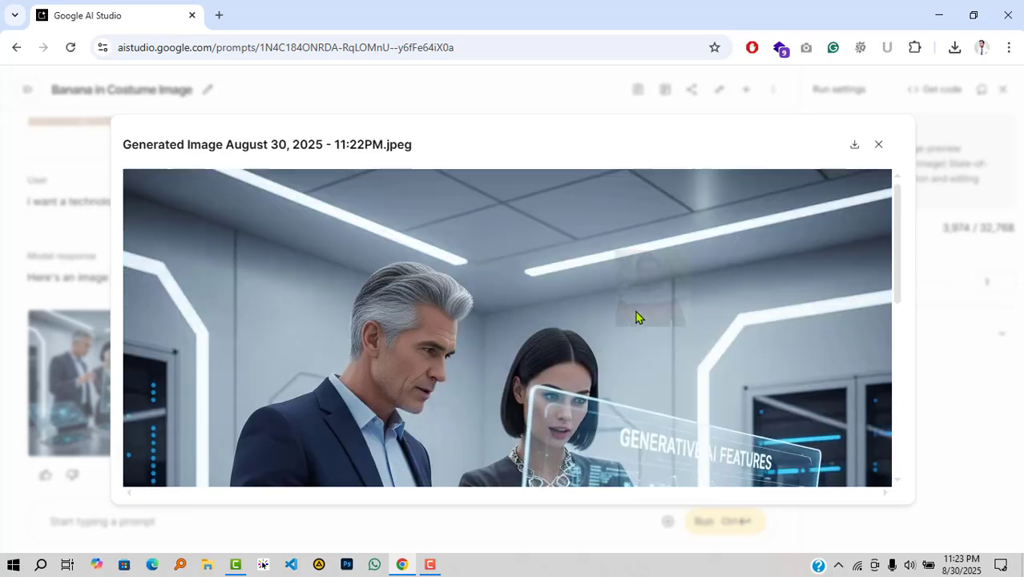
{"action": "scroll", "coordinate": [635, 317], "scroll_direction": "up", "scroll_amount": 5}
{"action": "left_click", "coordinate": [878, 146]}
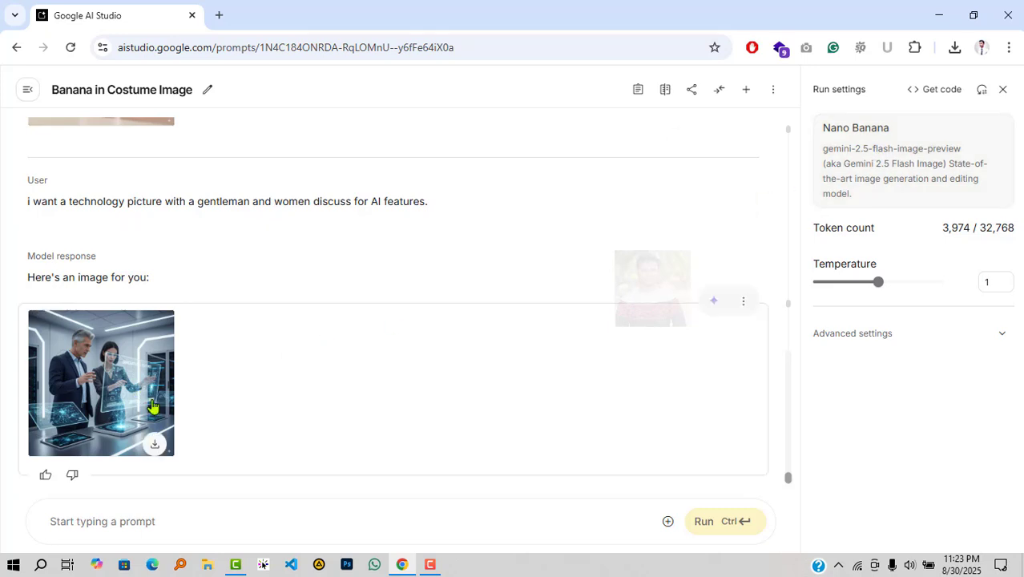
{"action": "scroll", "coordinate": [155, 405], "scroll_direction": "up", "scroll_amount": 3}
{"action": "scroll", "coordinate": [153, 406], "scroll_direction": "down", "scroll_amount": 3}
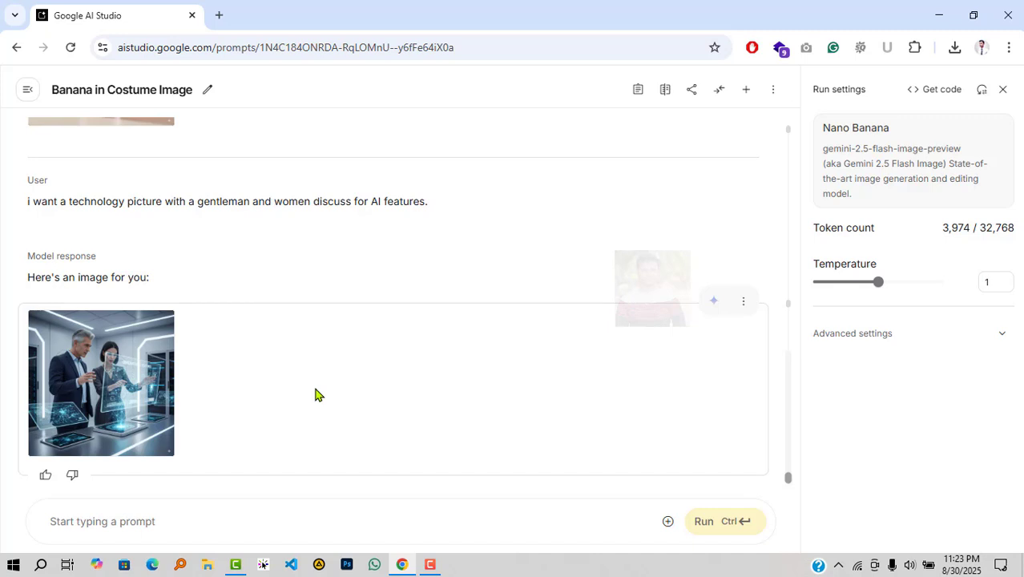
{"action": "scroll", "coordinate": [302, 365], "scroll_direction": "up", "scroll_amount": 4}
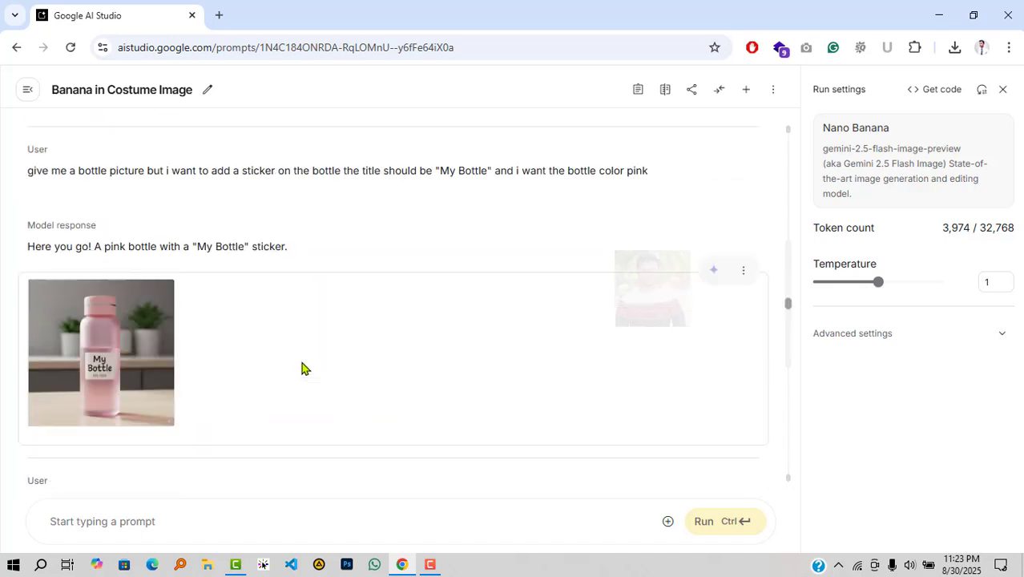
{"action": "scroll", "coordinate": [302, 369], "scroll_direction": "up", "scroll_amount": 3}
{"action": "scroll", "coordinate": [302, 369], "scroll_direction": "down", "scroll_amount": 7}
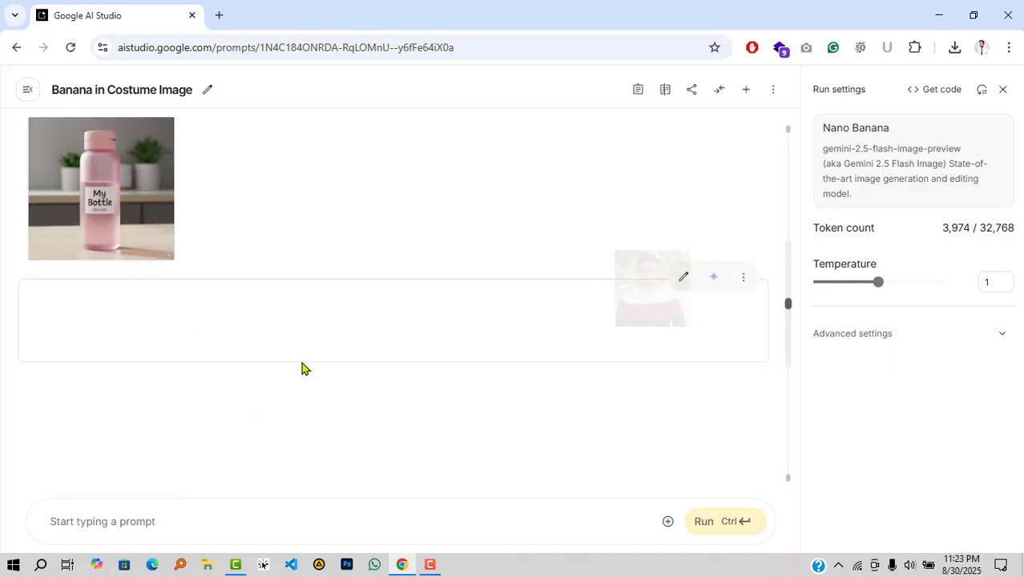